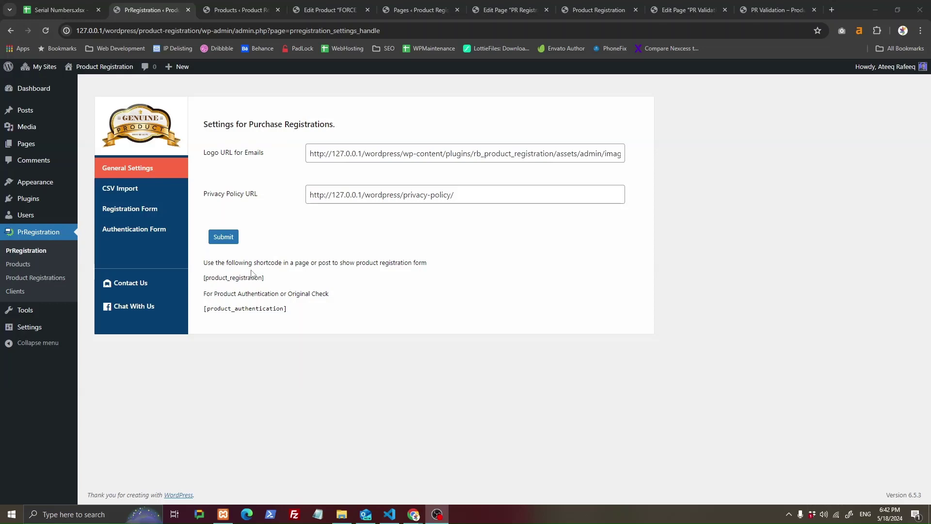
Open the CSV Import page in the PrRegistration plugin settings
{"action": "left_click", "coordinate": [142, 199]}
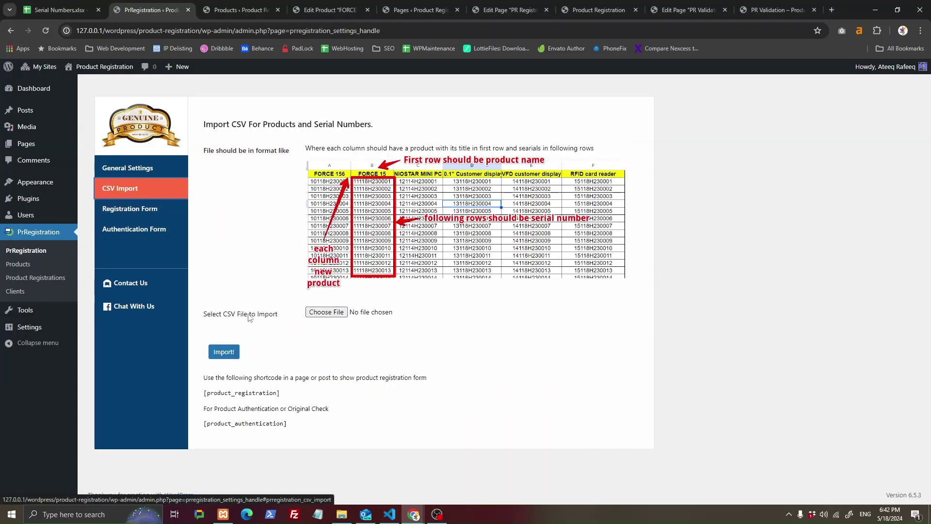
{"action": "left_click", "coordinate": [66, 4]}
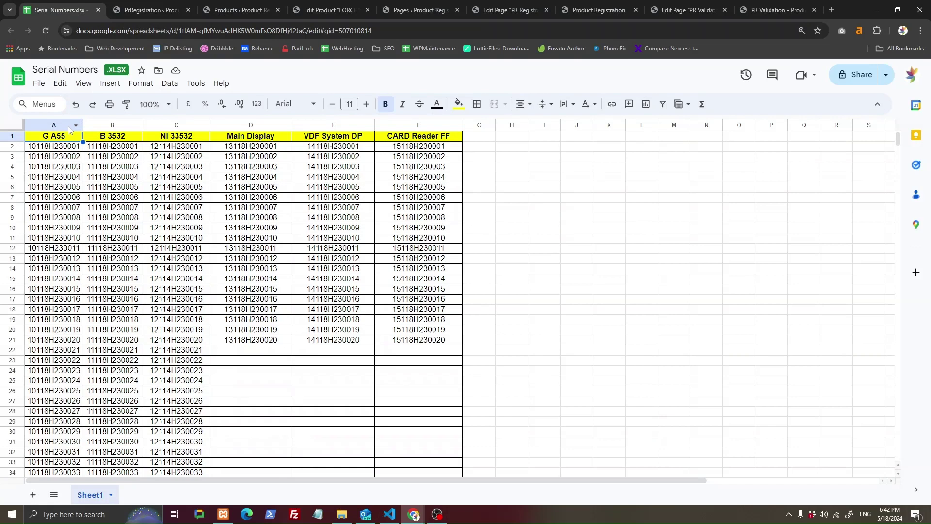
{"action": "left_click", "coordinate": [49, 124]}
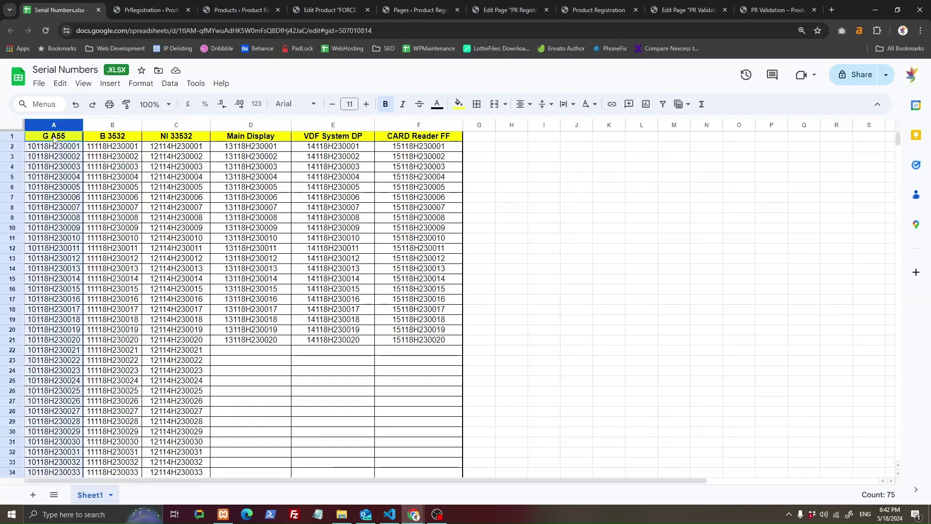
{"action": "left_click", "coordinate": [54, 138]}
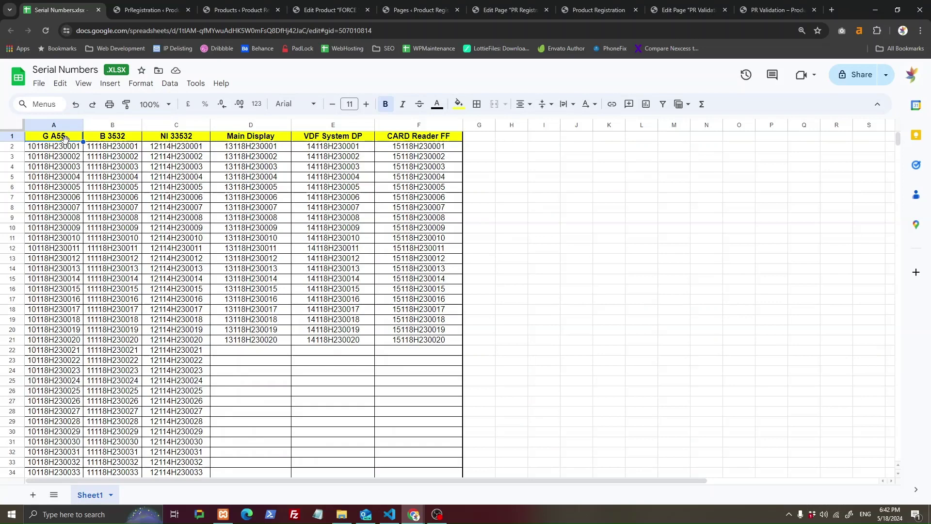
{"action": "left_click", "coordinate": [55, 125]}
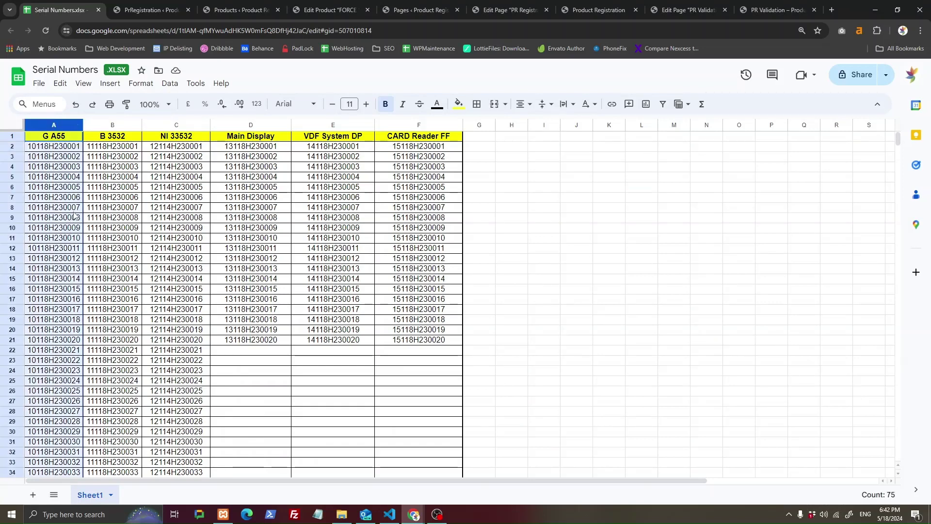
{"action": "left_click", "coordinate": [146, 9]}
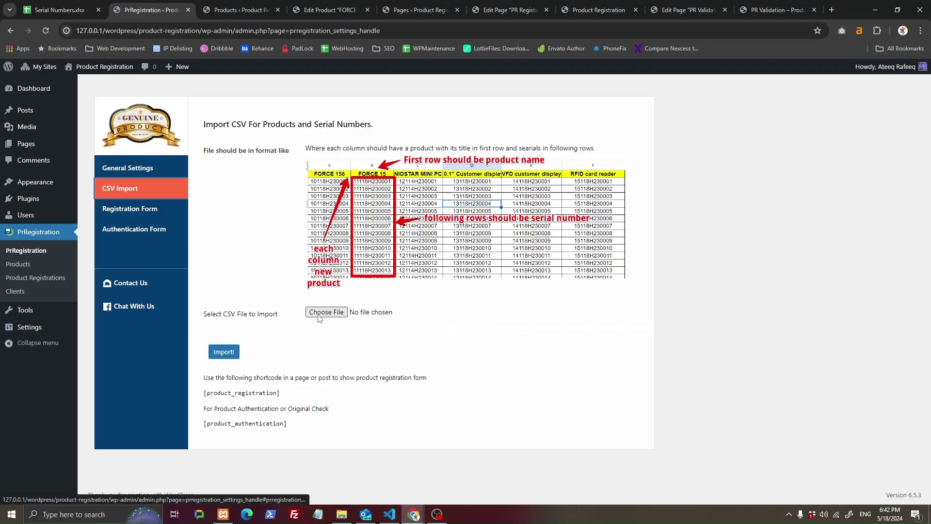
Edit the FORCE 15 product and fill its serial number field from a saved list
{"action": "left_click", "coordinate": [223, 4]}
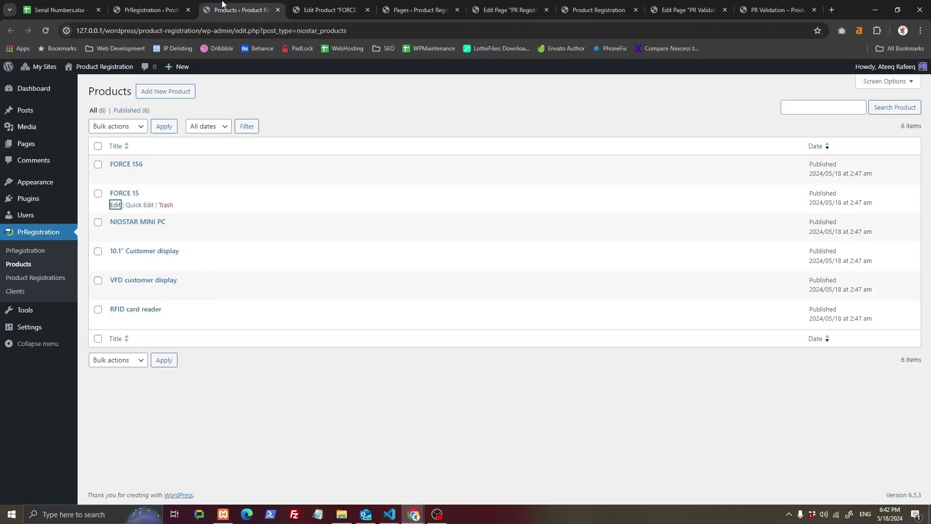
{"action": "left_click", "coordinate": [115, 206]}
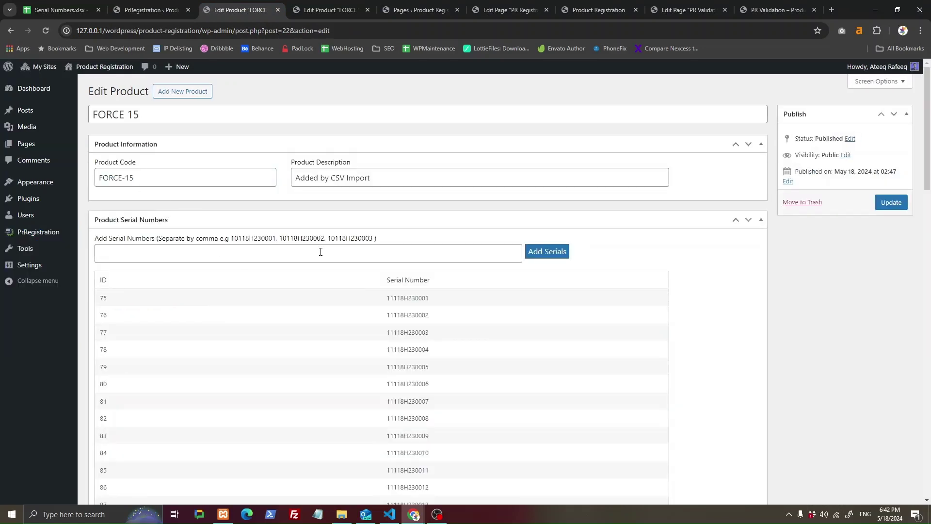
{"action": "left_click", "coordinate": [321, 251]}
{"action": "left_click", "coordinate": [234, 277]}
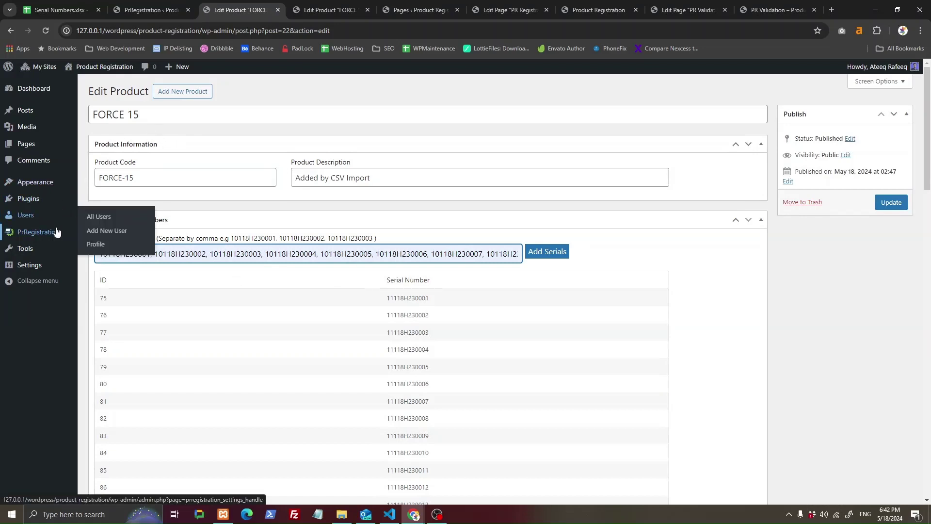
Start a new product, focus its serial number field, then close the new product page
{"action": "left_click", "coordinate": [205, 94]}
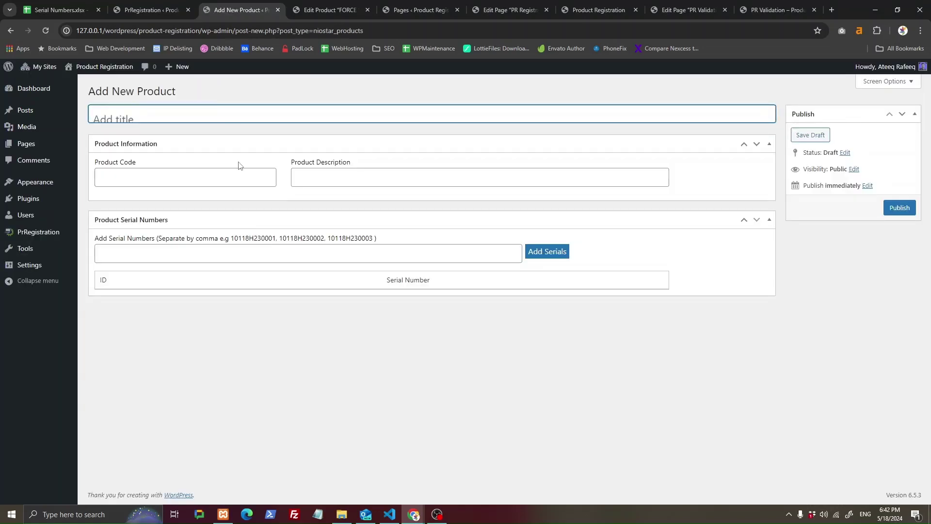
{"action": "left_click", "coordinate": [323, 250]}
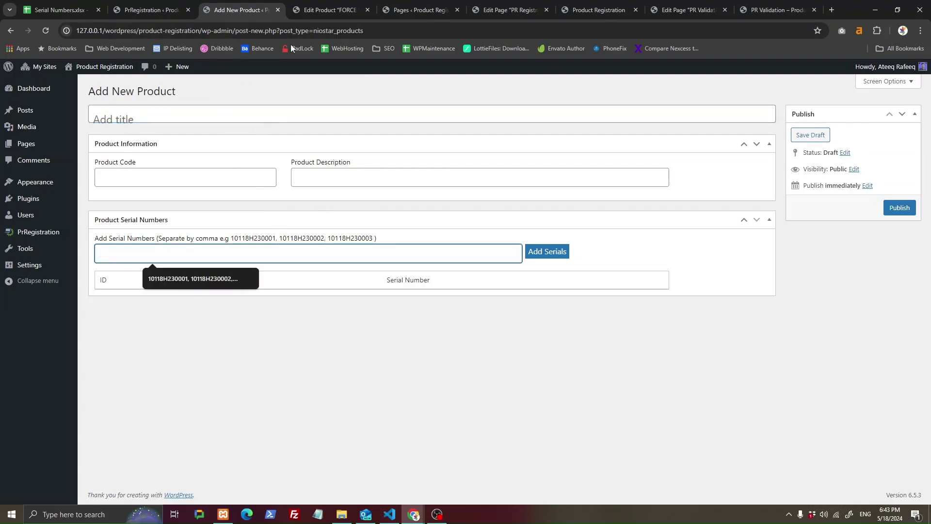
{"action": "left_click", "coordinate": [277, 10]}
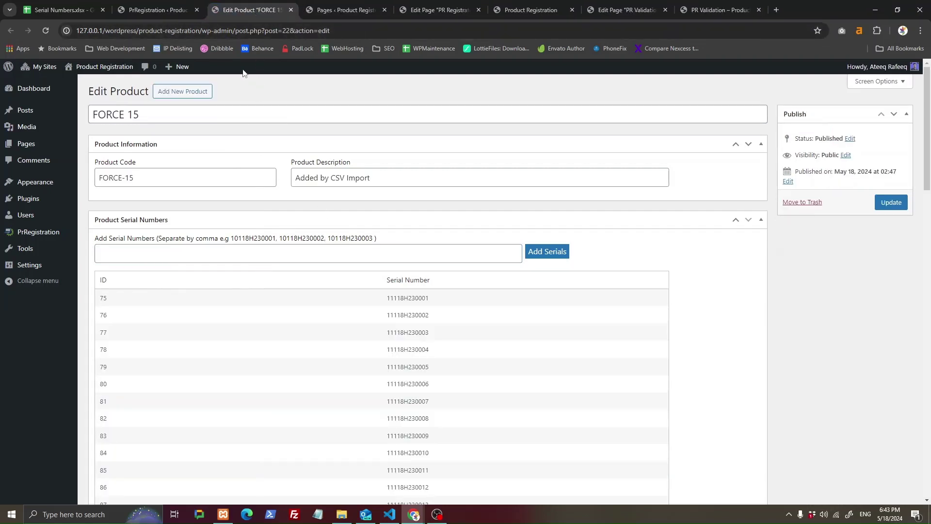
Close the FORCE 15 editor and copy the [product_registration] shortcode from the plugin settings
{"action": "left_click", "coordinate": [310, 10]}
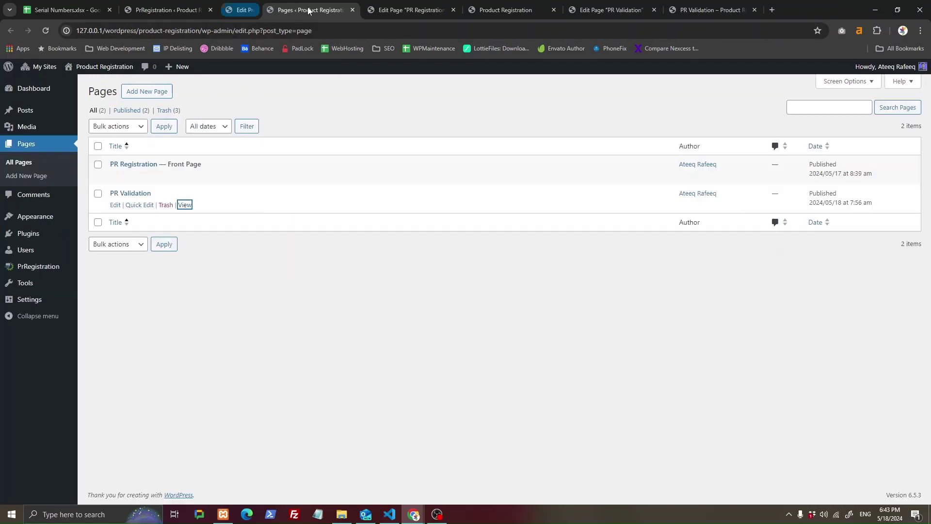
{"action": "left_click", "coordinate": [187, 11]}
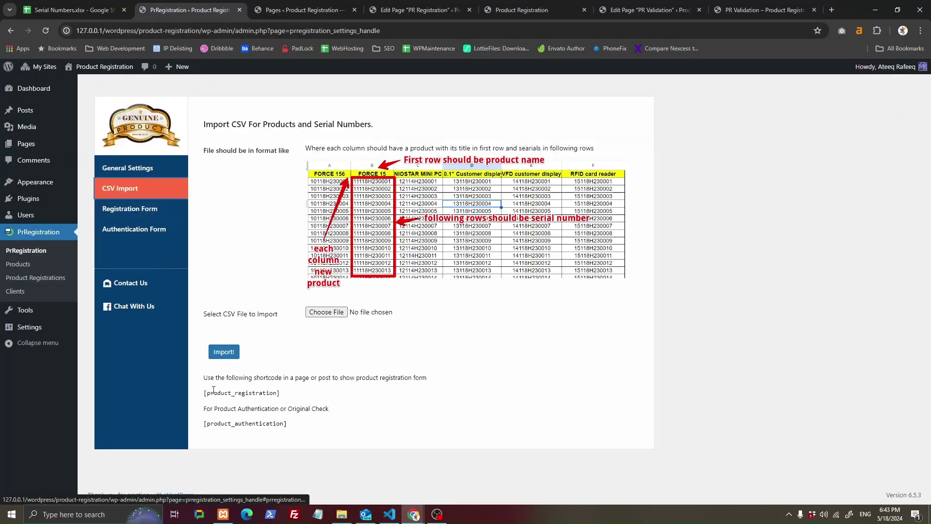
{"action": "left_click_drag", "start_coordinate": [203, 392], "coordinate": [298, 396]}
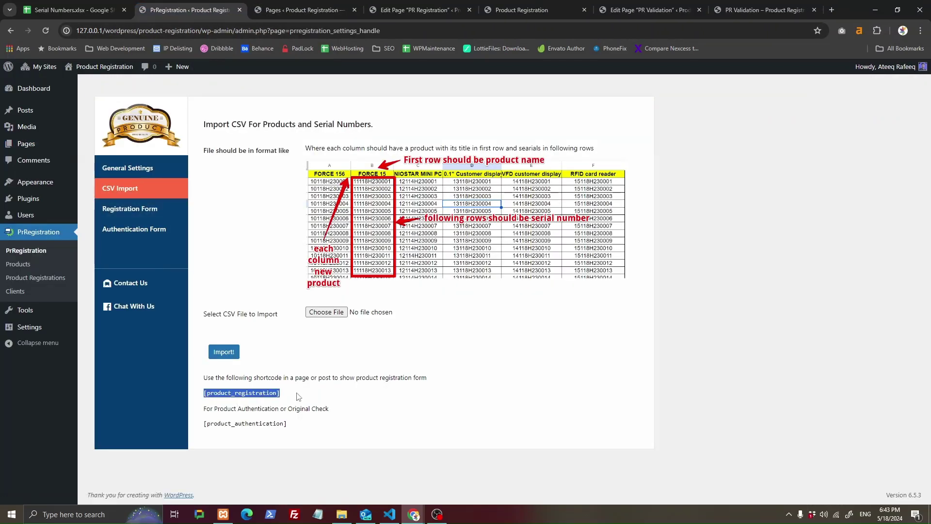
{"action": "right_click", "coordinate": [254, 394]}
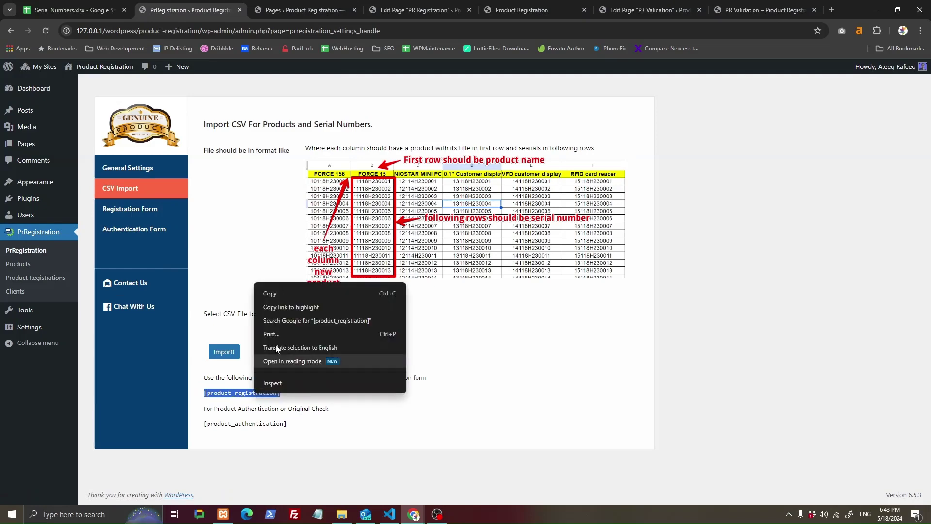
{"action": "left_click", "coordinate": [283, 290]}
Go to the PR Registration page editor, close the Pages list, and select its shortcode
{"action": "left_click", "coordinate": [382, 6]}
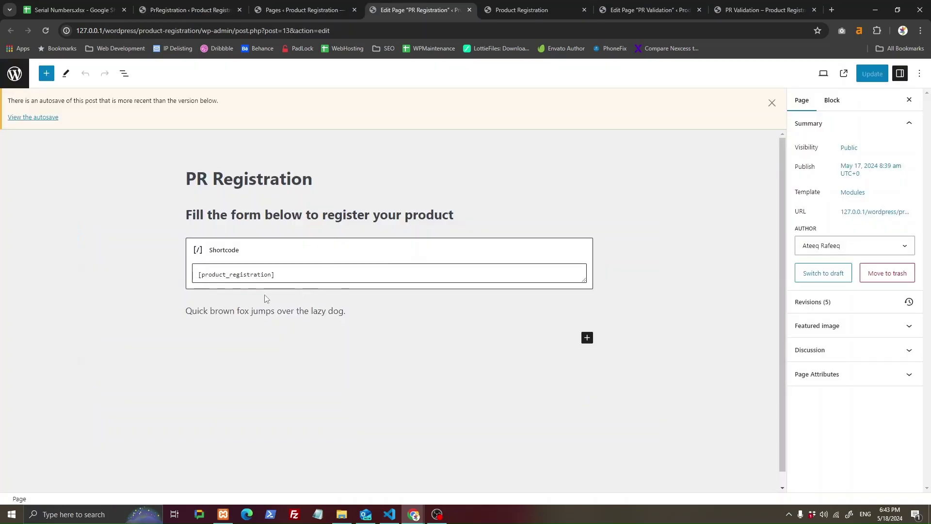
{"action": "key", "text": "ctrl+shift+Tab"}
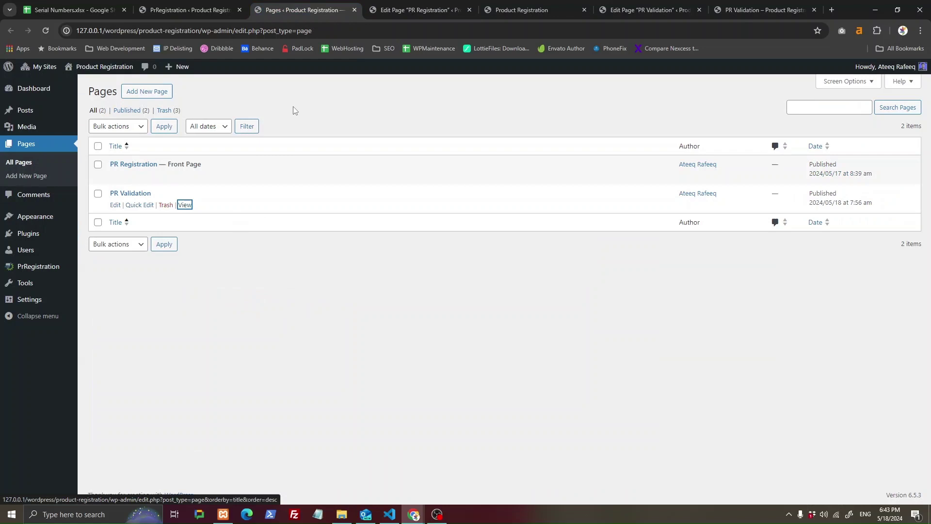
{"action": "left_click", "coordinate": [354, 10]}
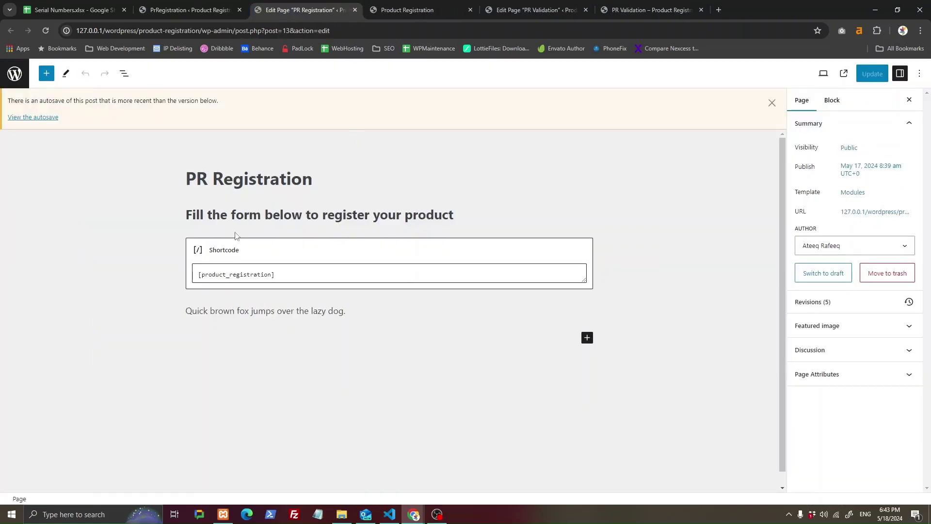
{"action": "double_click", "coordinate": [209, 279]}
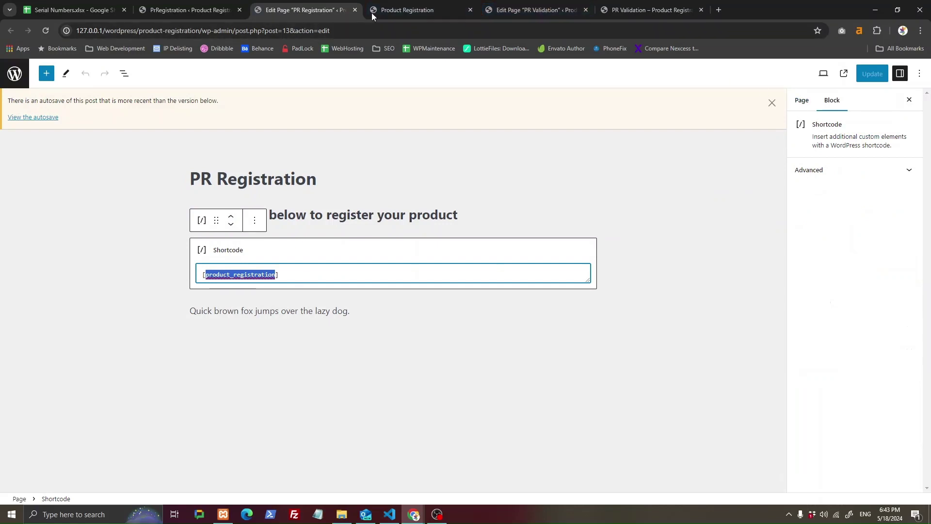
On the live registration form, fill in first name, last name, email and phone from suggestions
{"action": "left_click", "coordinate": [354, 9]}
{"action": "scroll", "coordinate": [320, 223], "scroll_direction": "down", "scroll_amount": 3}
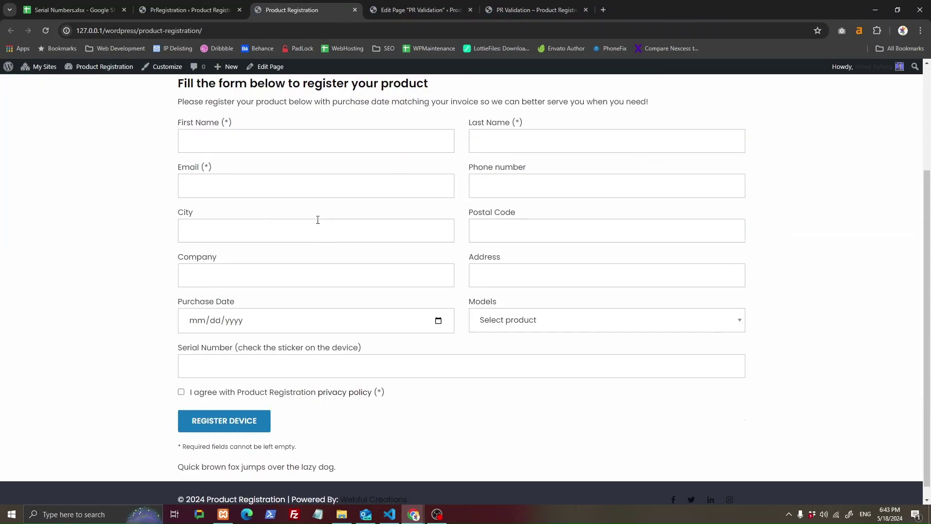
{"action": "scroll", "coordinate": [318, 220], "scroll_direction": "up", "scroll_amount": 1}
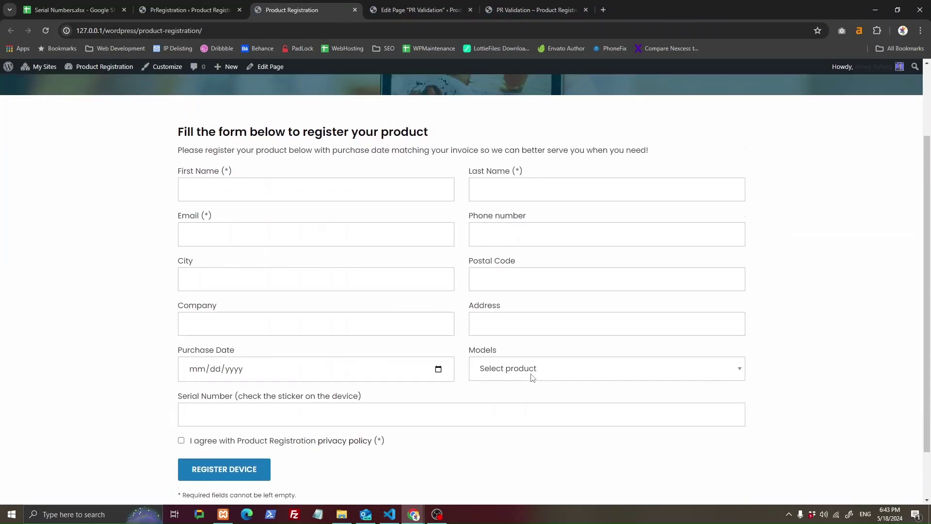
{"action": "left_click", "coordinate": [309, 185]}
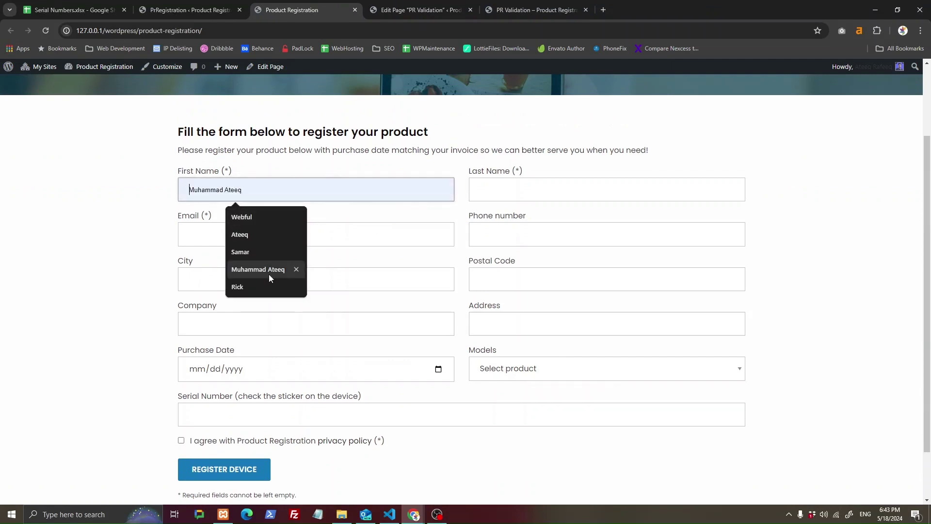
{"action": "left_click", "coordinate": [261, 253]}
{"action": "left_click", "coordinate": [528, 193]}
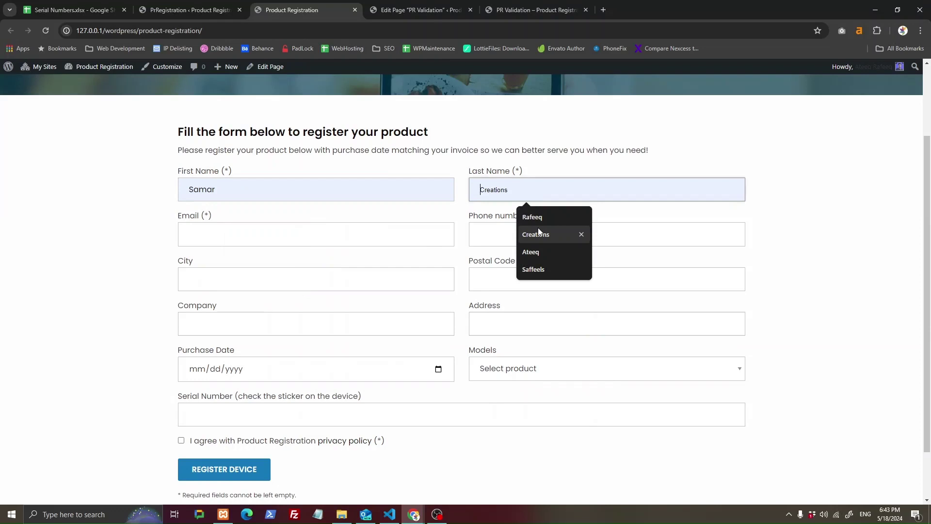
{"action": "left_click", "coordinate": [537, 230]}
{"action": "left_click", "coordinate": [357, 240]}
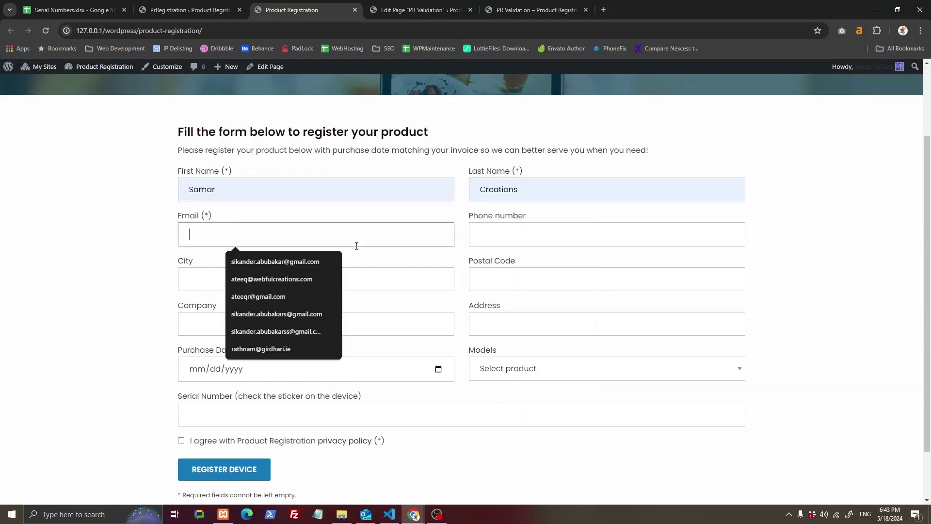
{"action": "left_click", "coordinate": [282, 278]}
{"action": "left_click", "coordinate": [536, 235]}
{"action": "left_click", "coordinate": [538, 262]}
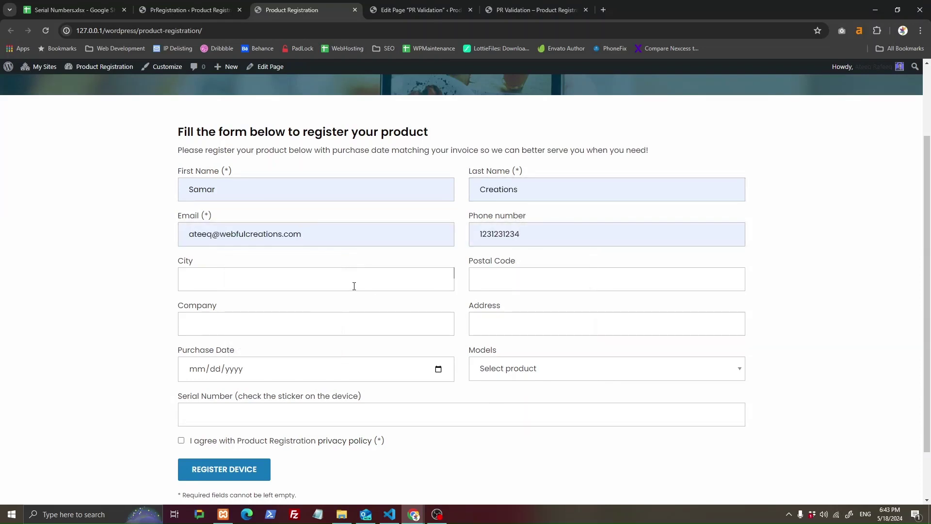
Fill in city, postal code, company and address, and set the purchase date to 18 May 2024
{"action": "left_click", "coordinate": [355, 284]}
{"action": "left_click", "coordinate": [258, 319]}
{"action": "left_click", "coordinate": [539, 276]}
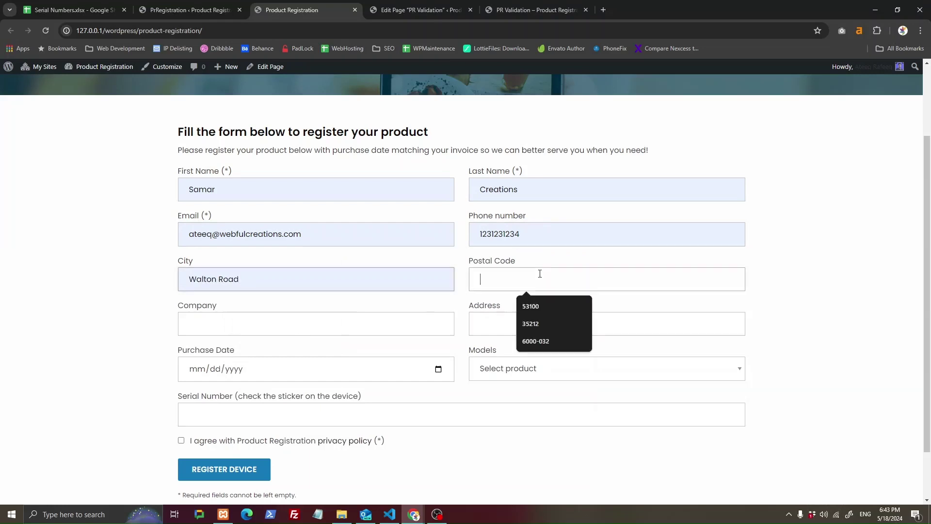
{"action": "left_click", "coordinate": [531, 300]}
{"action": "left_click", "coordinate": [310, 327]}
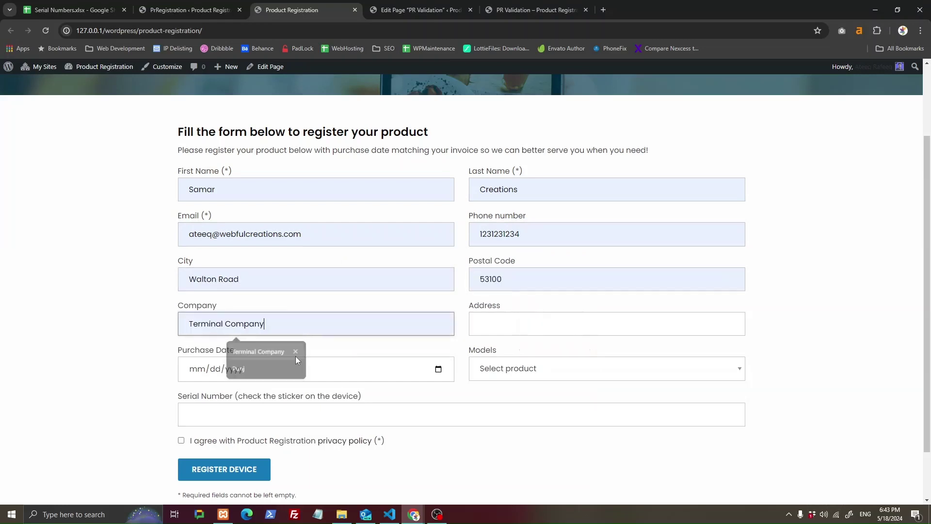
{"action": "left_click", "coordinate": [273, 354]}
{"action": "left_click", "coordinate": [498, 320]}
{"action": "left_click", "coordinate": [538, 376]}
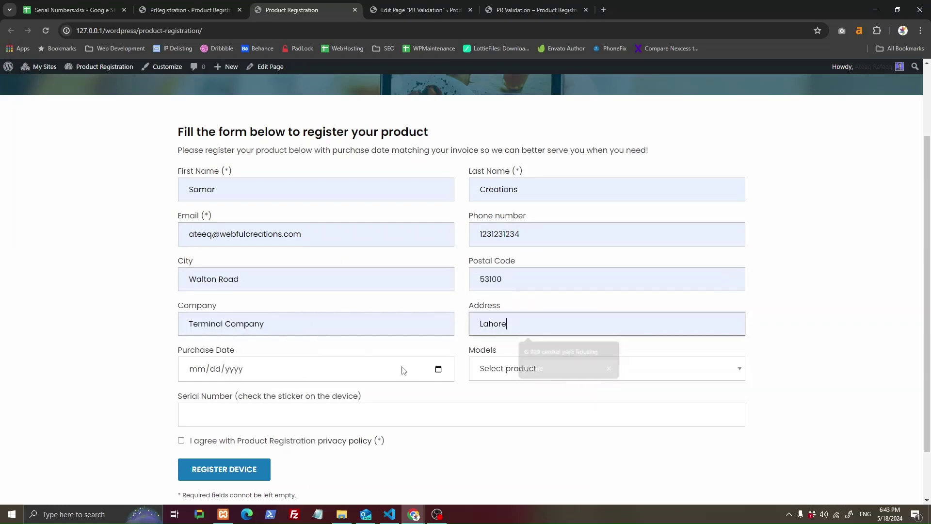
{"action": "left_click", "coordinate": [363, 371]}
{"action": "left_click", "coordinate": [438, 369]}
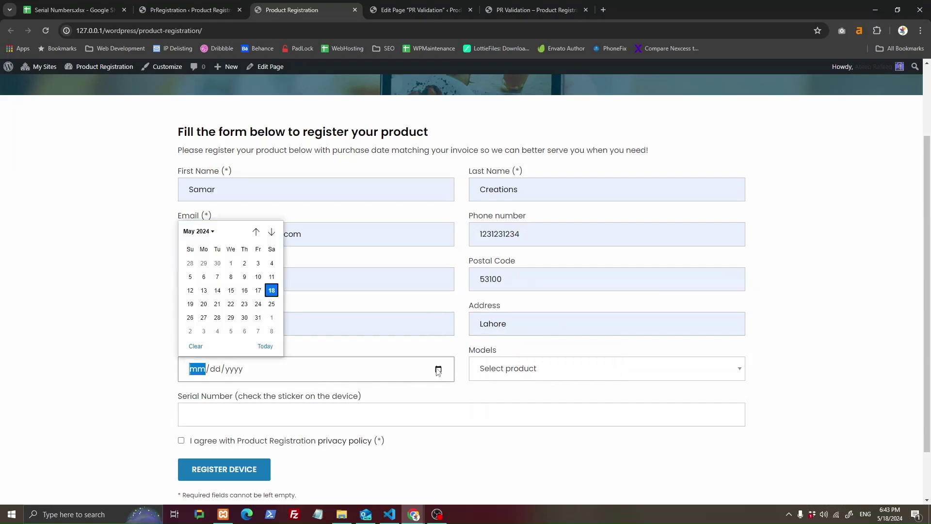
{"action": "left_click", "coordinate": [267, 293]}
{"action": "left_click", "coordinate": [189, 349]}
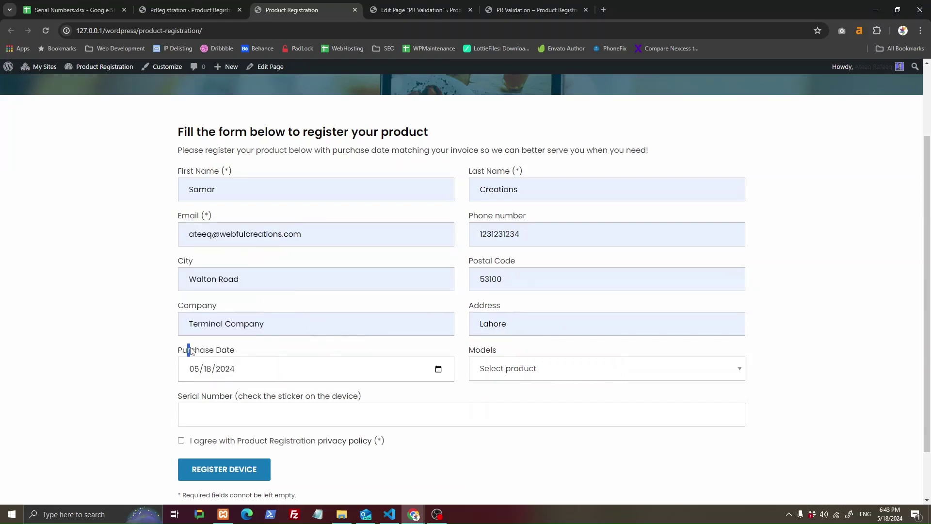
Compare the form's Purchase Date label with the installation date label in registration form settings
{"action": "left_click_drag", "start_coordinate": [234, 350], "coordinate": [243, 350]}
{"action": "left_click", "coordinate": [177, 350], "text": "shift"}
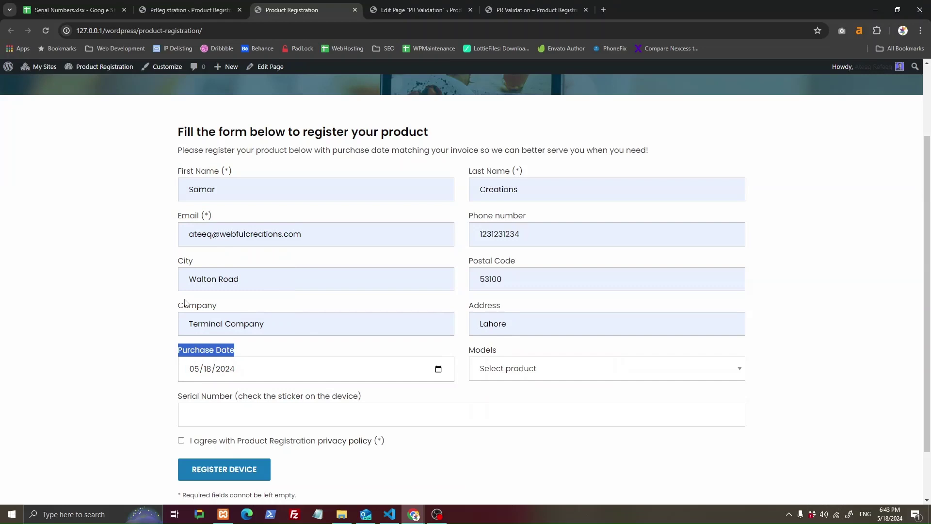
{"action": "key", "text": "ctrl+shift+Tab"}
{"action": "left_click", "coordinate": [151, 213]}
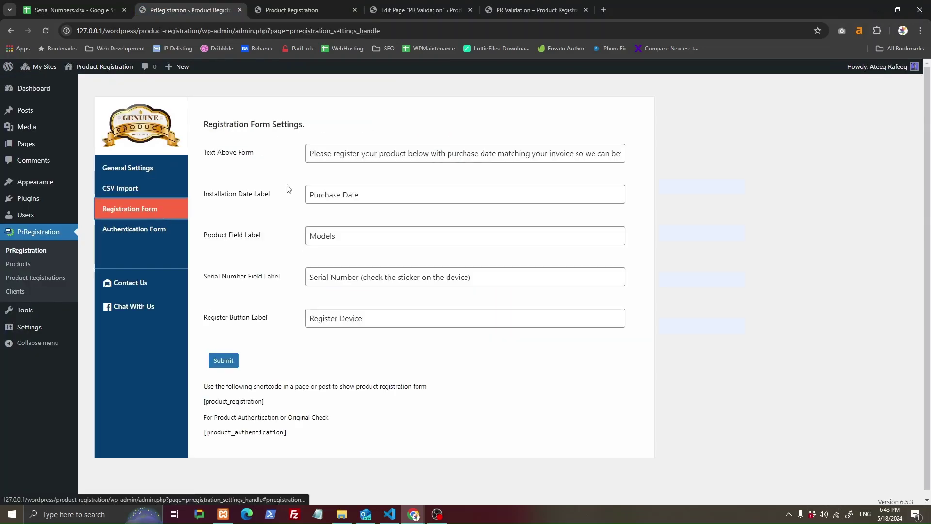
{"action": "left_click", "coordinate": [326, 195]}
{"action": "left_click_drag", "start_coordinate": [310, 195], "coordinate": [361, 193]}
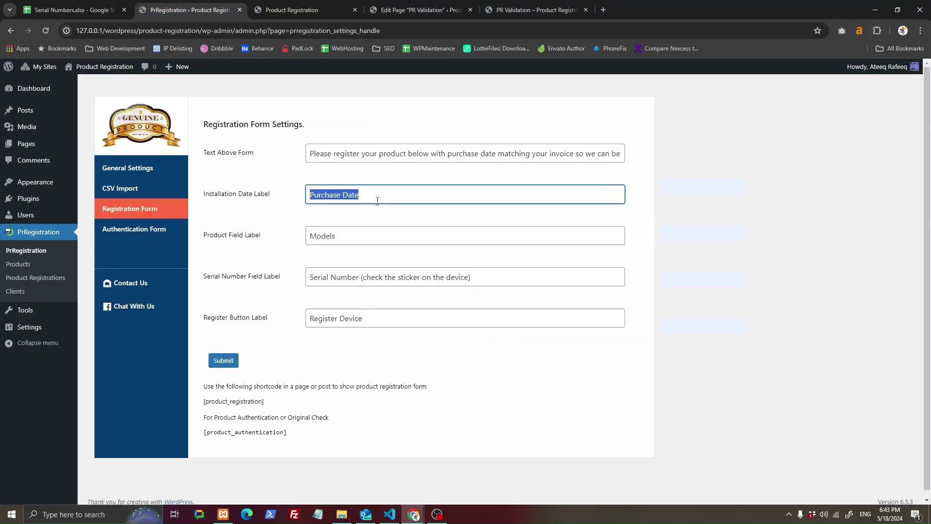
{"action": "key", "text": "ctrl+Tab"}
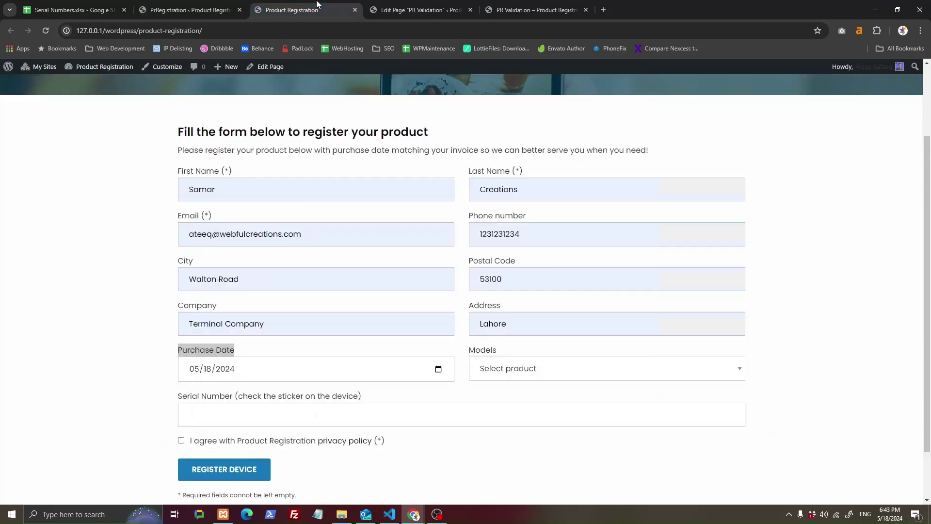
Register FORCE 15 with a previously used serial and privacy accepted, producing a mismatch error
{"action": "left_click", "coordinate": [507, 368]}
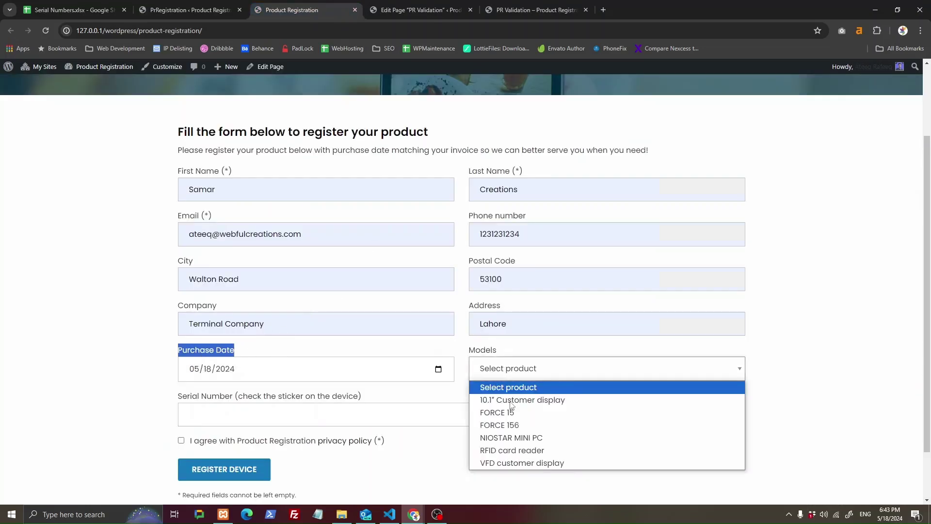
{"action": "left_click", "coordinate": [510, 411]}
{"action": "left_click", "coordinate": [301, 403]}
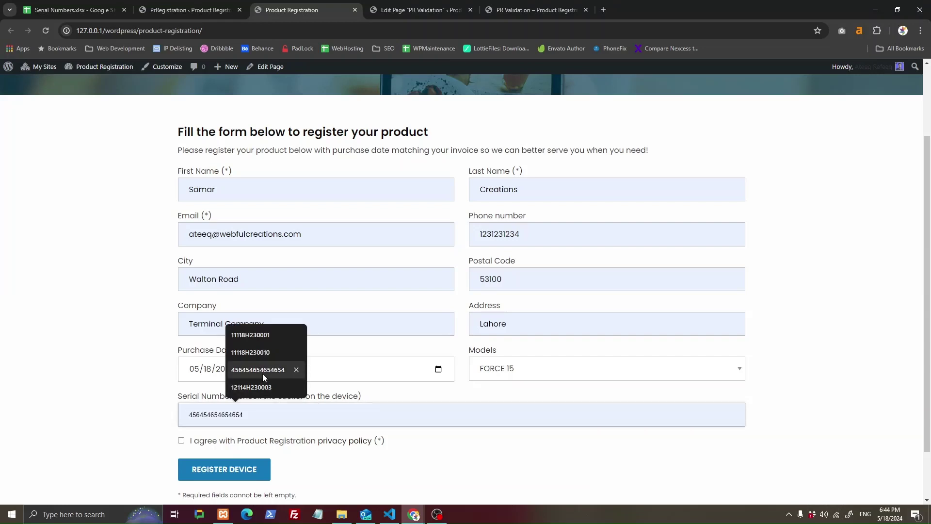
{"action": "left_click", "coordinate": [263, 369]}
{"action": "left_click", "coordinate": [180, 440]}
{"action": "left_click", "coordinate": [206, 473]}
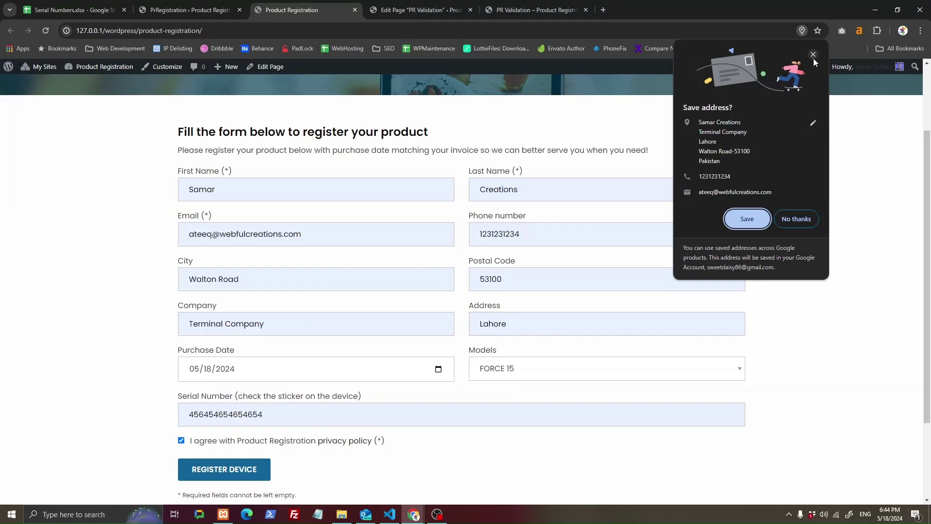
{"action": "left_click", "coordinate": [746, 218]}
{"action": "left_click_drag", "start_coordinate": [358, 420], "coordinate": [567, 418]}
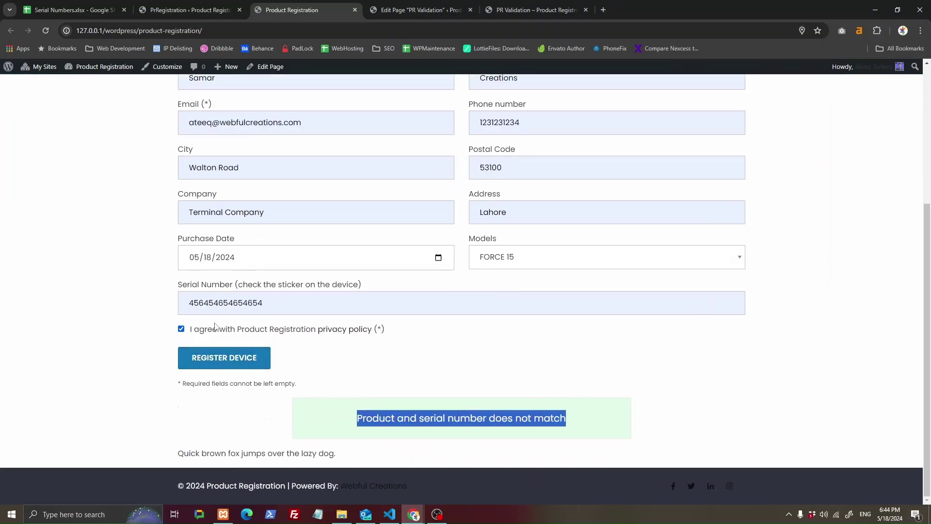
{"action": "left_click", "coordinate": [285, 297]}
{"action": "double_click", "coordinate": [286, 298]}
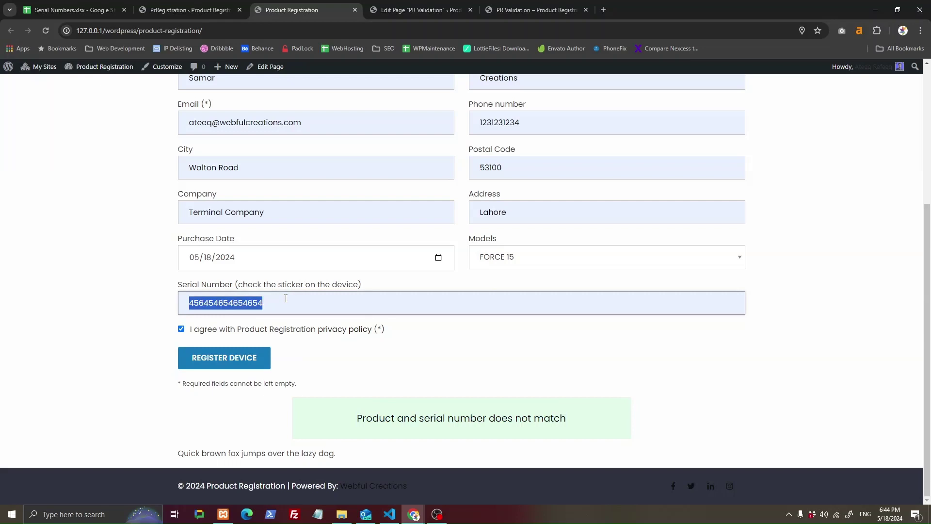
{"action": "key", "text": "BackSpace"}
{"action": "scroll", "coordinate": [286, 298], "scroll_direction": "up", "scroll_amount": 1}
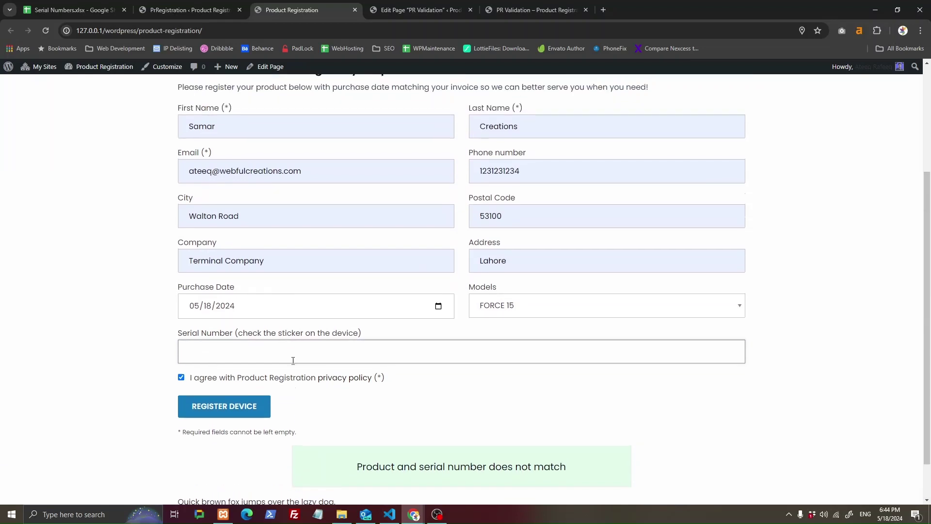
{"action": "left_click", "coordinate": [291, 351]}
{"action": "left_click", "coordinate": [270, 379]}
{"action": "left_click", "coordinate": [235, 407]}
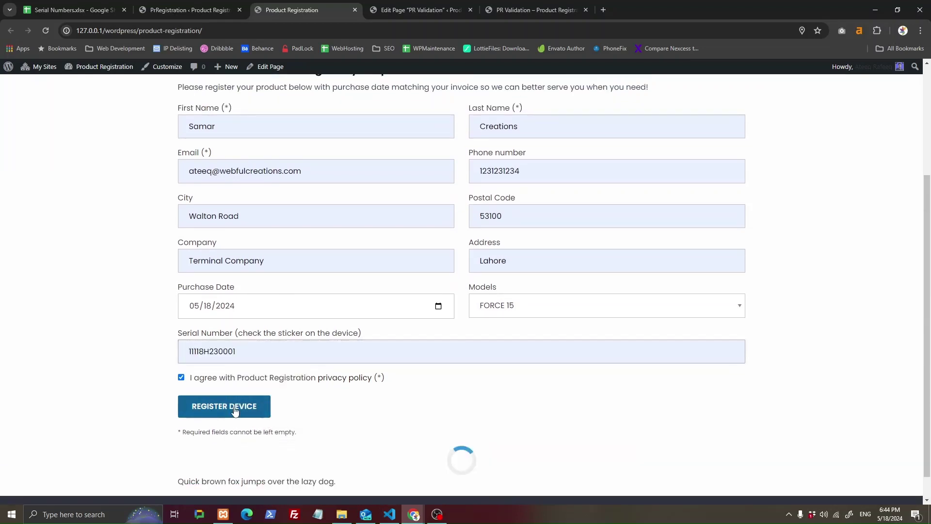
{"action": "scroll", "coordinate": [398, 392], "scroll_direction": "down", "scroll_amount": 1}
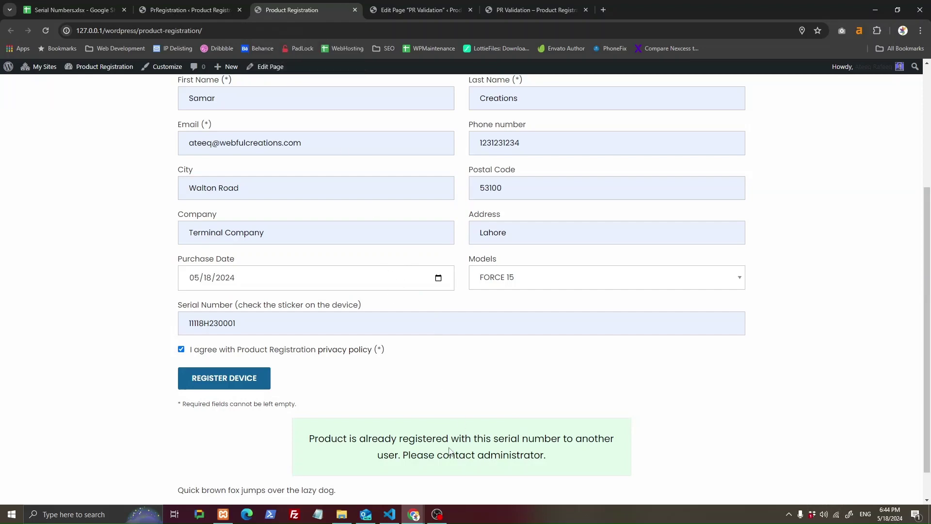
Select [product_authentication] in settings, confirm it in the PR Validation editor, then view the live page
{"action": "left_click", "coordinate": [240, 4]}
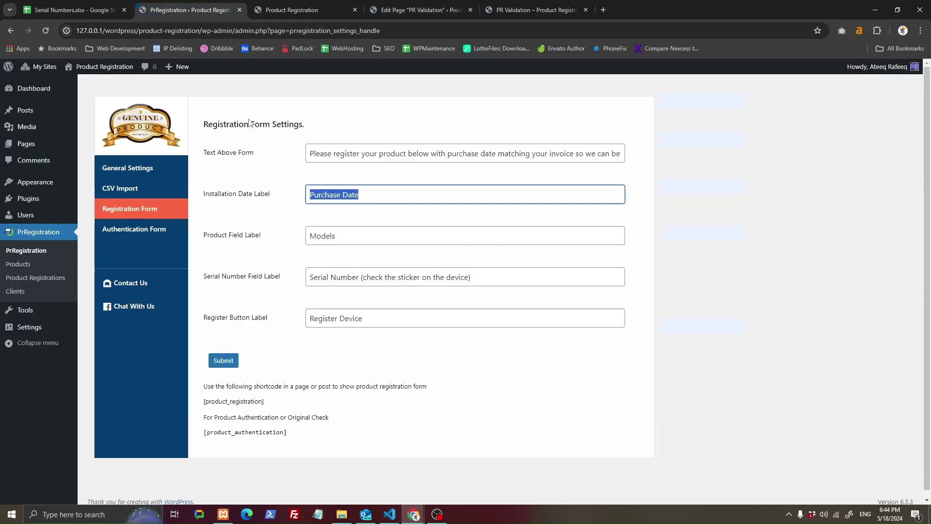
{"action": "double_click", "coordinate": [229, 434]}
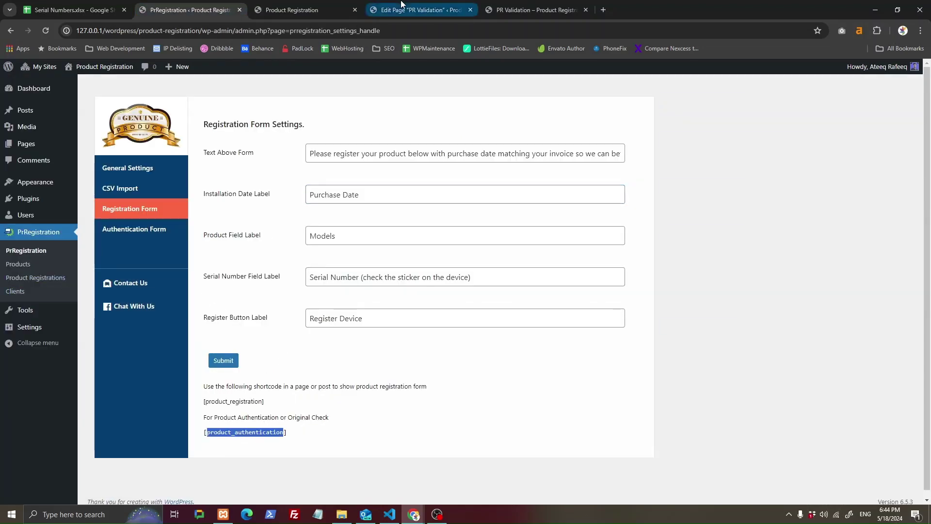
{"action": "left_click", "coordinate": [417, 9]}
{"action": "double_click", "coordinate": [217, 201]}
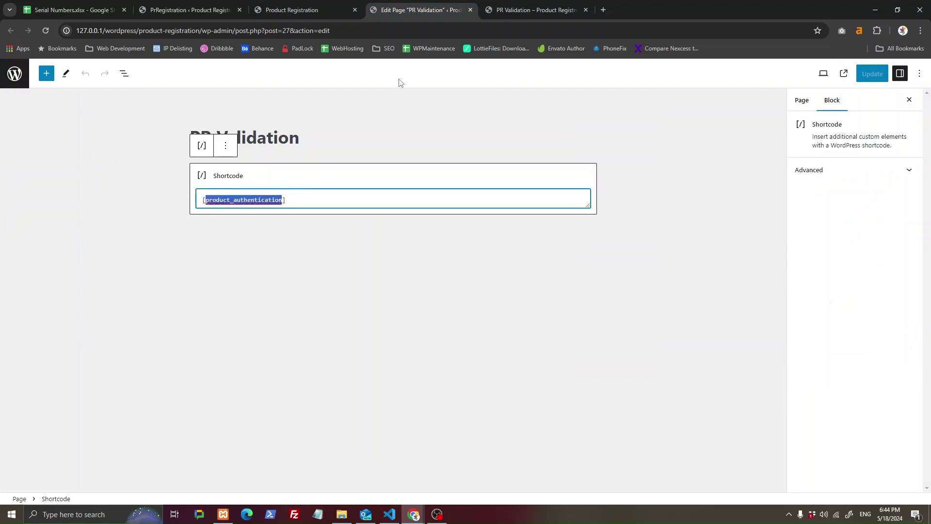
{"action": "left_click", "coordinate": [510, 10]}
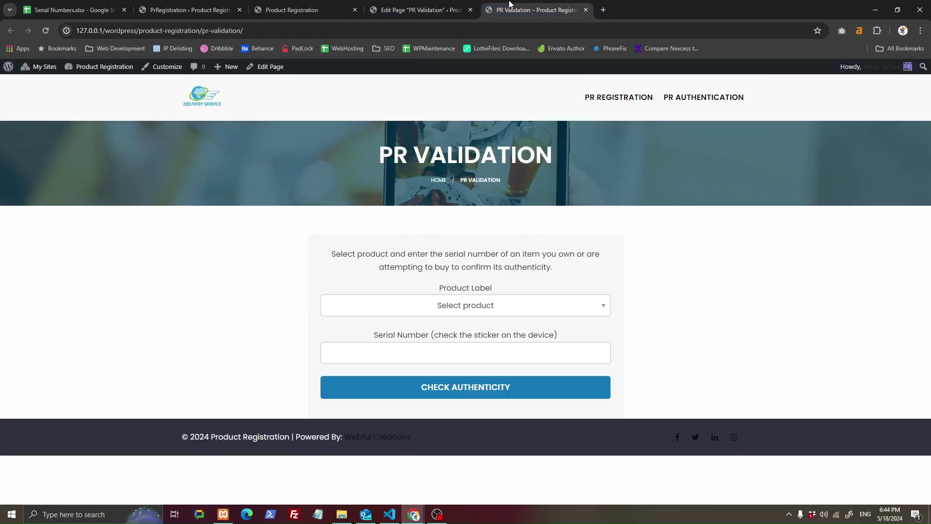
{"action": "left_click", "coordinate": [440, 305]}
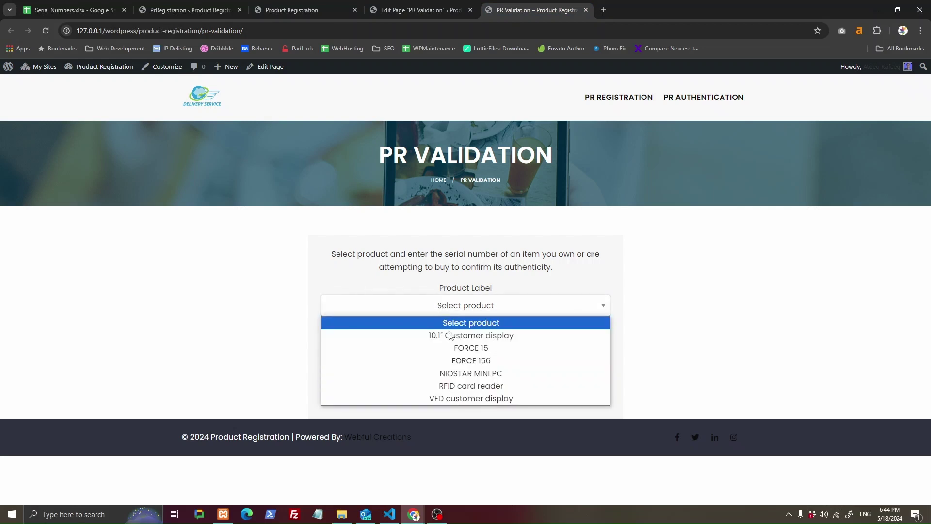
{"action": "left_click", "coordinate": [471, 360]}
{"action": "left_click", "coordinate": [437, 353]}
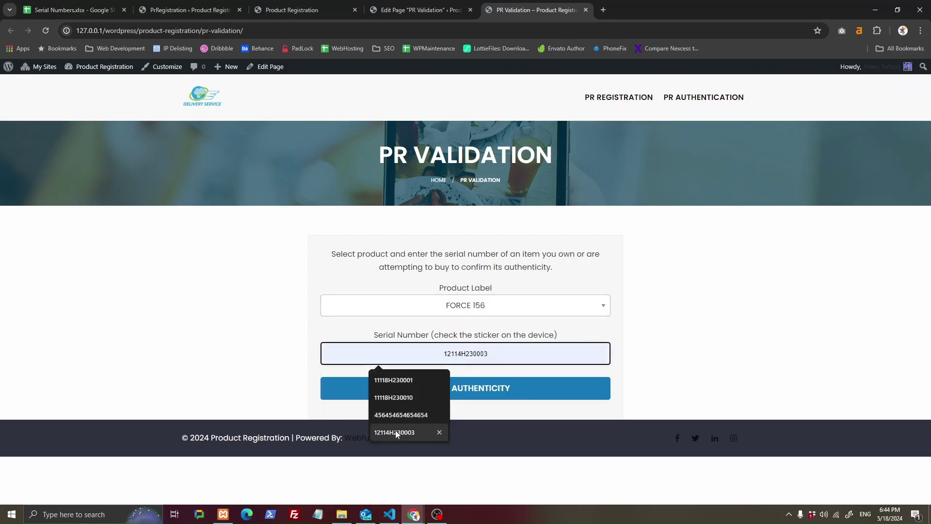
{"action": "left_click", "coordinate": [401, 414]}
{"action": "left_click", "coordinate": [427, 388]}
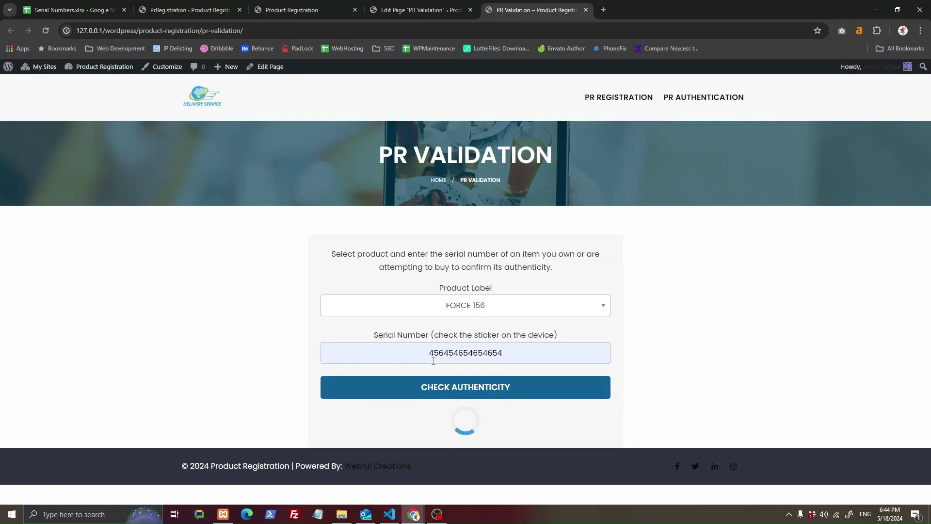
{"action": "left_click_drag", "start_coordinate": [349, 427], "coordinate": [463, 438]}
{"action": "double_click", "coordinate": [468, 428]}
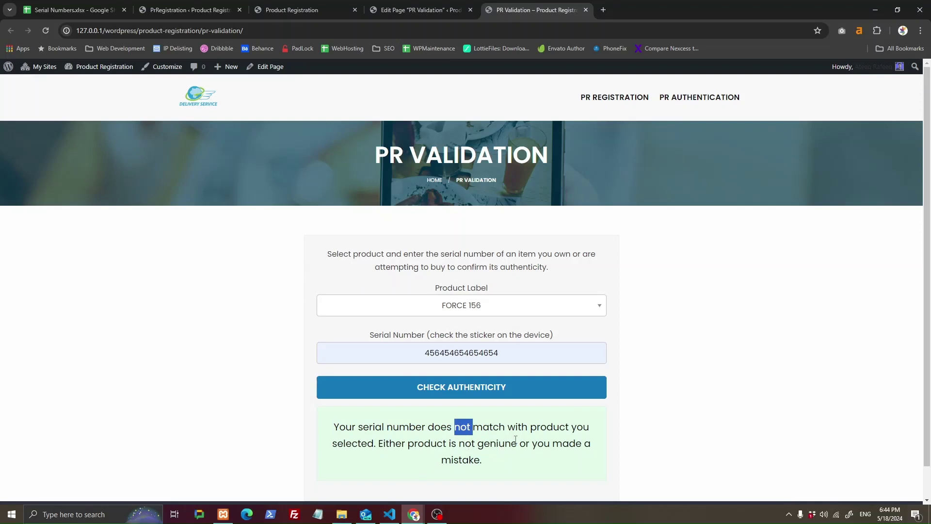
{"action": "double_click", "coordinate": [477, 357]}
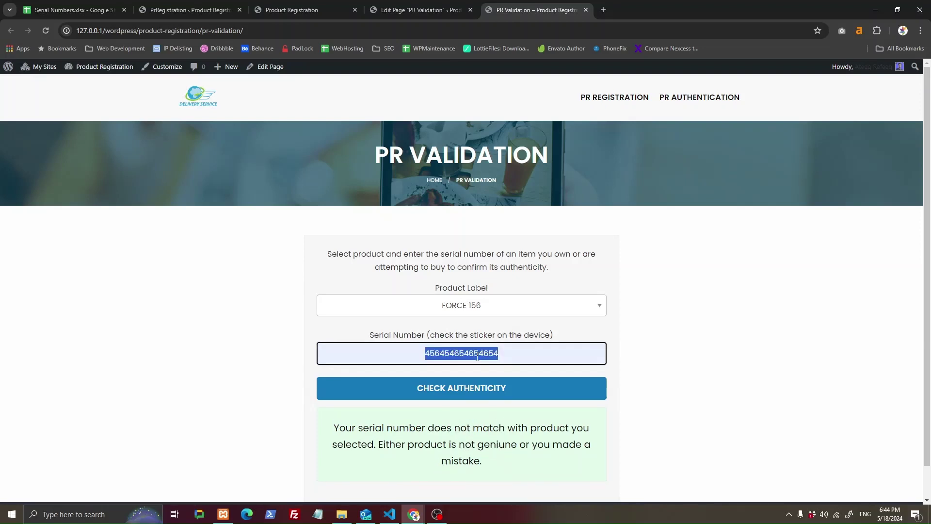
{"action": "key", "text": "BackSpace"}
{"action": "left_click", "coordinate": [478, 356]}
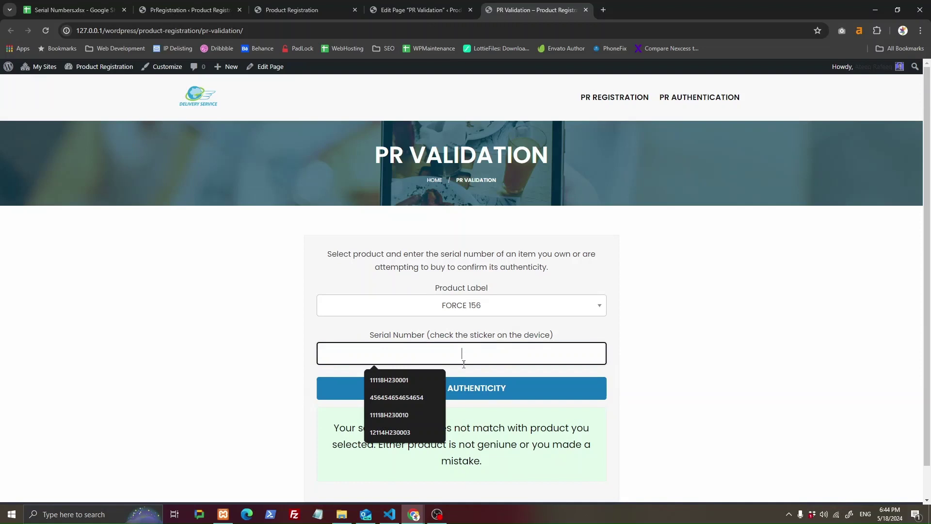
{"action": "left_click", "coordinate": [379, 382]}
{"action": "left_click", "coordinate": [456, 391]}
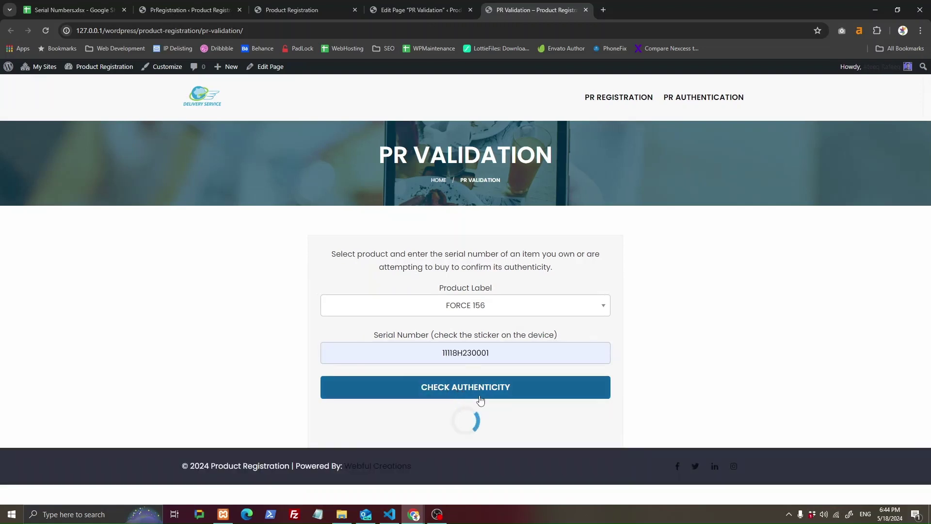
Switch the product to FORCE 15, recheck to get the genuine result, and return to admin settings
{"action": "left_click", "coordinate": [447, 310]}
{"action": "left_click", "coordinate": [461, 343]}
{"action": "left_click", "coordinate": [455, 387]}
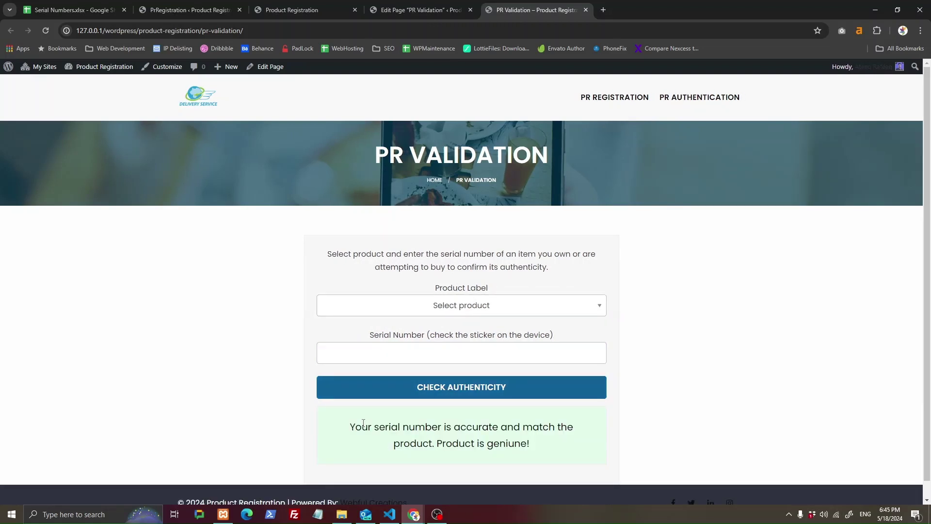
{"action": "left_click_drag", "start_coordinate": [363, 423], "coordinate": [537, 451]}
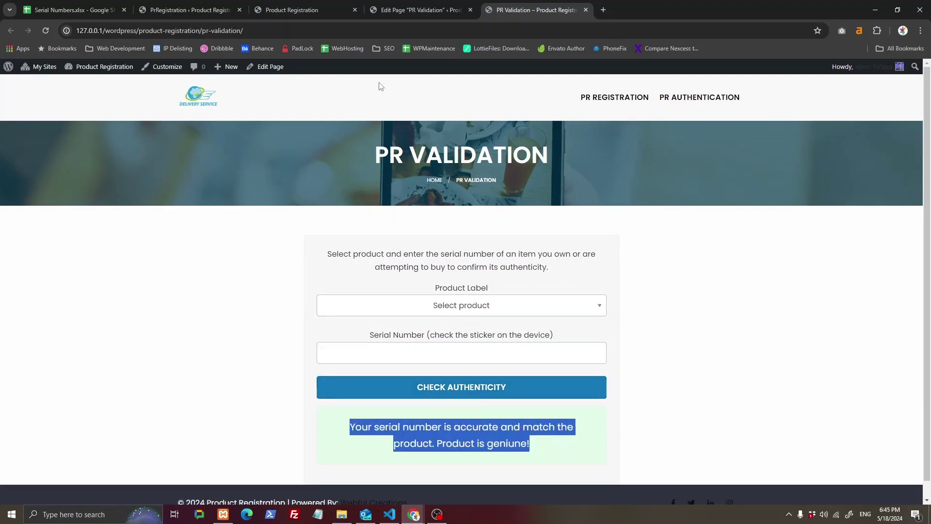
{"action": "left_click", "coordinate": [291, 10]}
{"action": "left_click", "coordinate": [190, 10]}
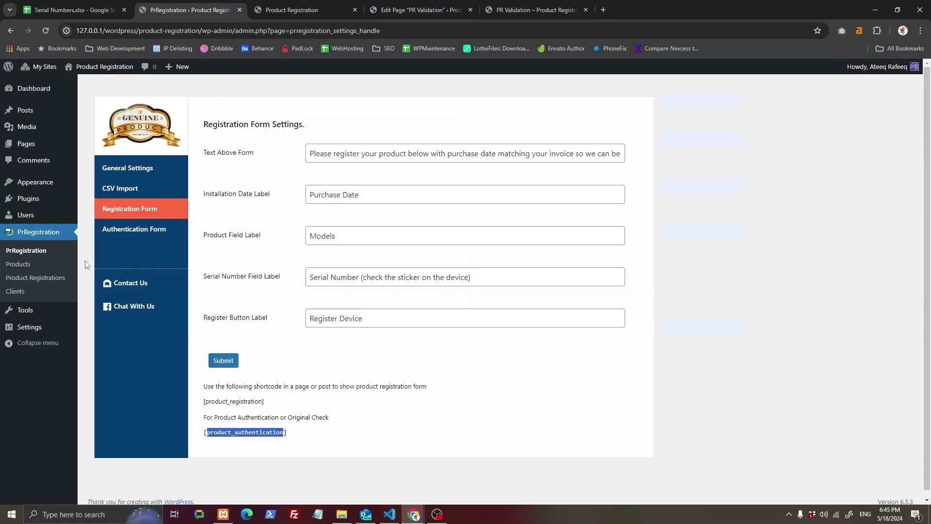
Review the two FORCE 15 registrations (serials 11118H230001 and 11118H230010, May 18, 2024), then open Clients
{"action": "left_click", "coordinate": [48, 278]}
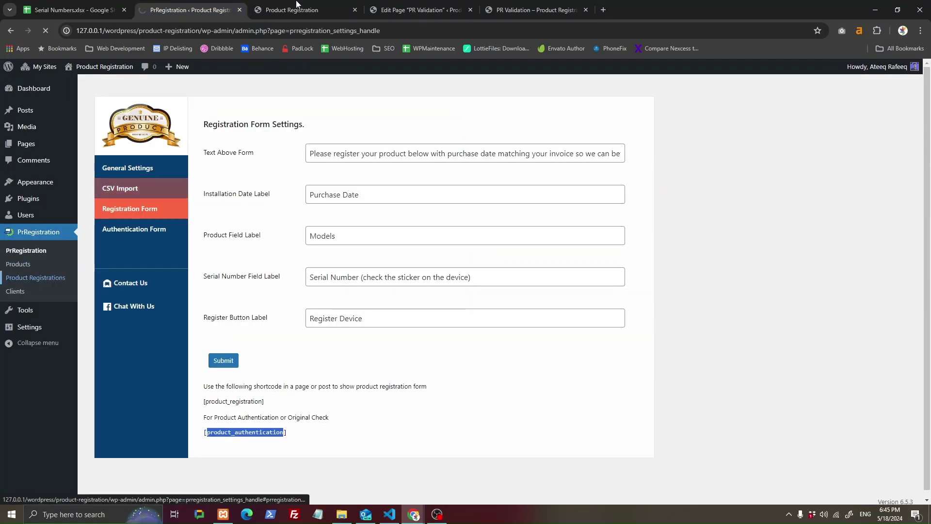
{"action": "left_click", "coordinate": [422, 9]}
{"action": "left_click", "coordinate": [291, 9]}
{"action": "left_click", "coordinate": [191, 9]}
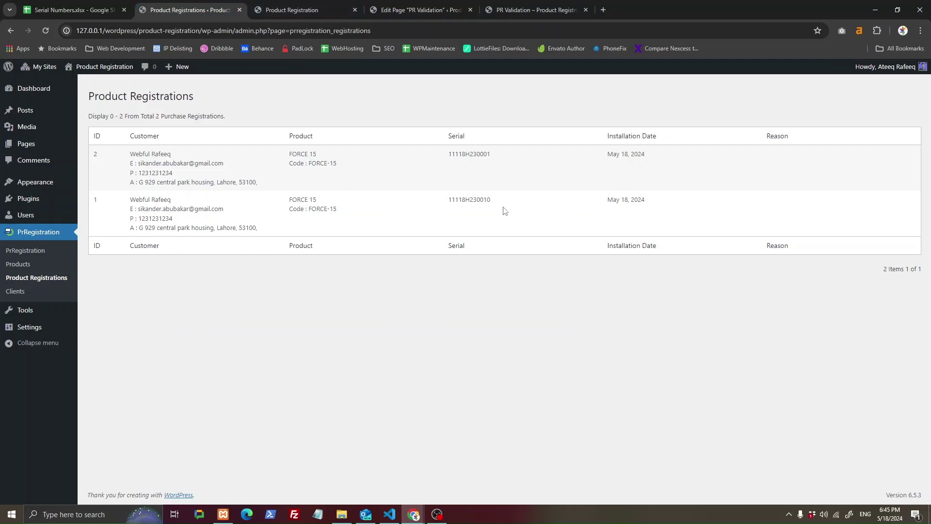
{"action": "double_click", "coordinate": [484, 202]}
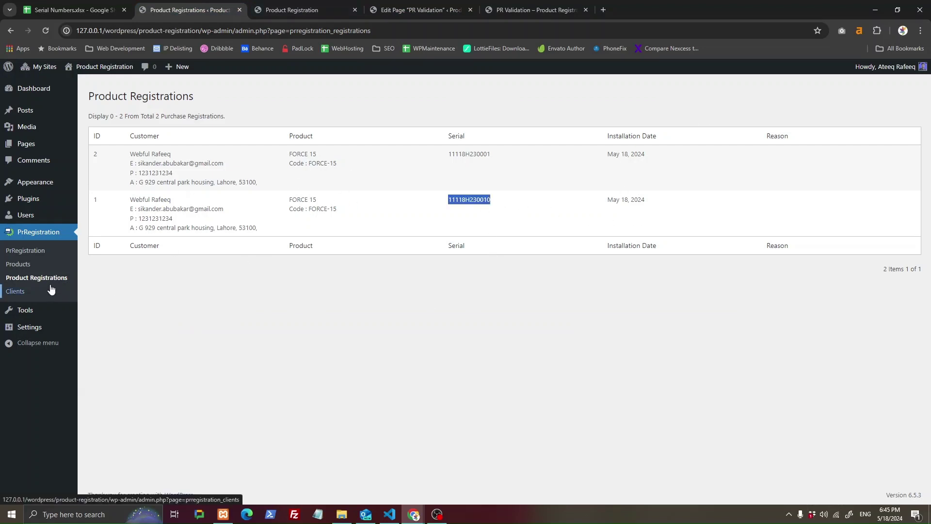
{"action": "double_click", "coordinate": [637, 154]}
{"action": "triple_click", "coordinate": [636, 154]}
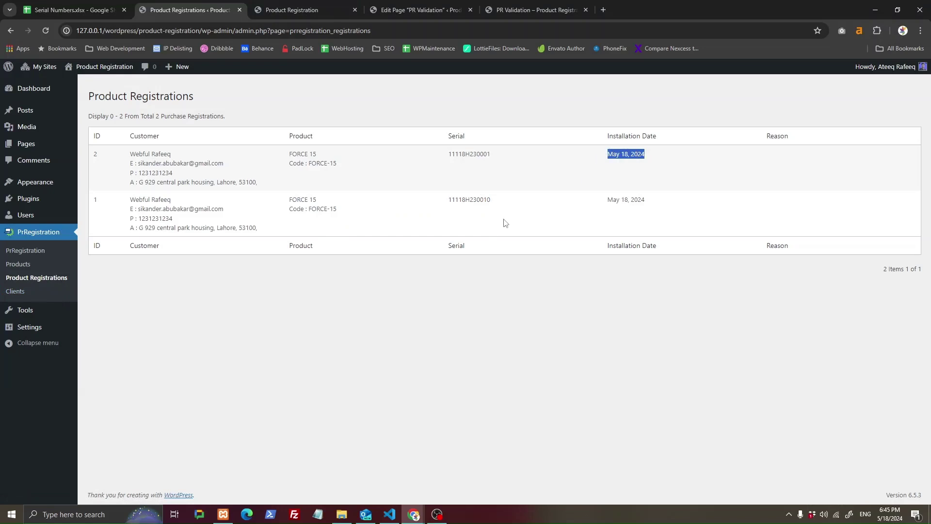
{"action": "left_click", "coordinate": [26, 293]}
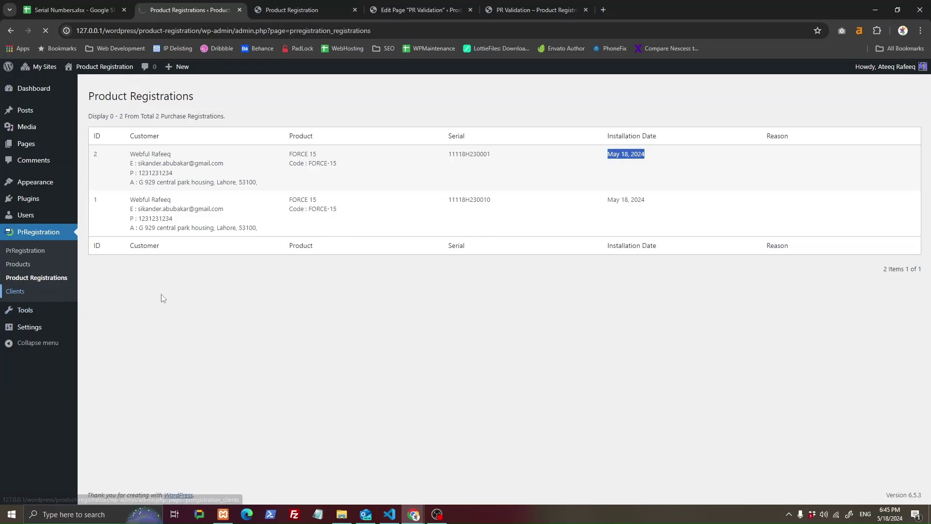